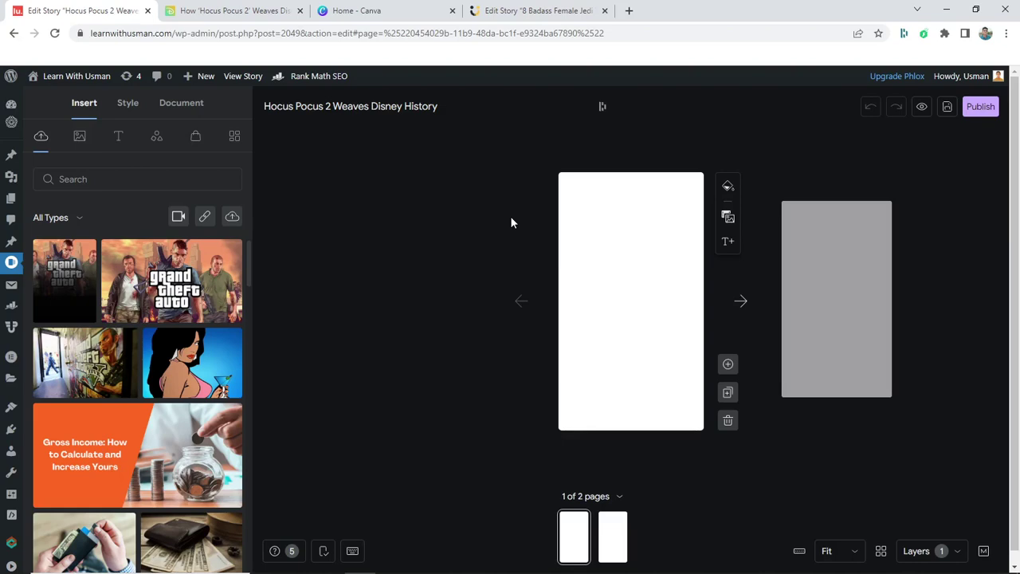
# Switch to Canva and create a new custom-size design of 640 × 853 px
pyautogui.click(362, 10)
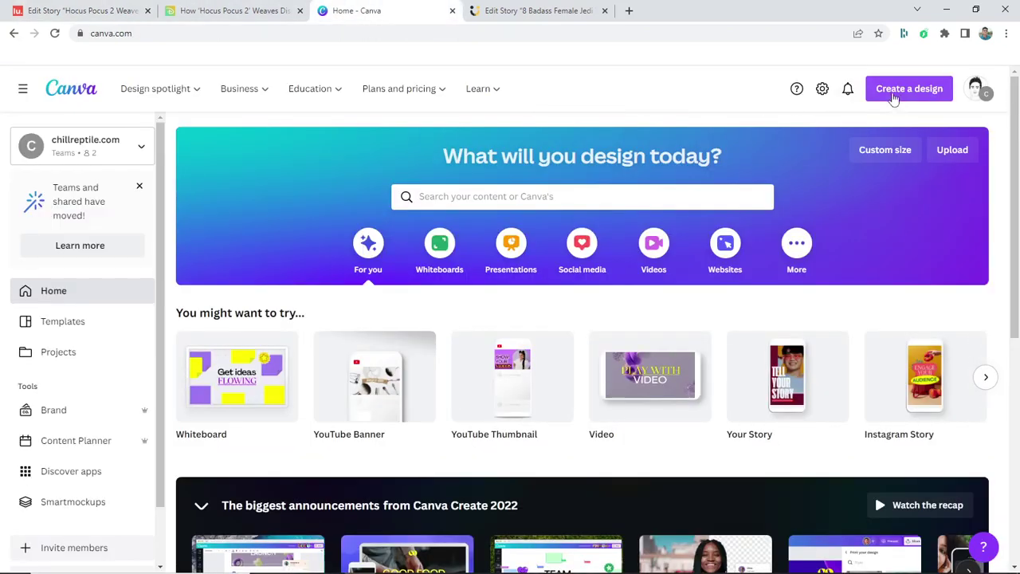
pyautogui.click(894, 89)
pyautogui.click(767, 426)
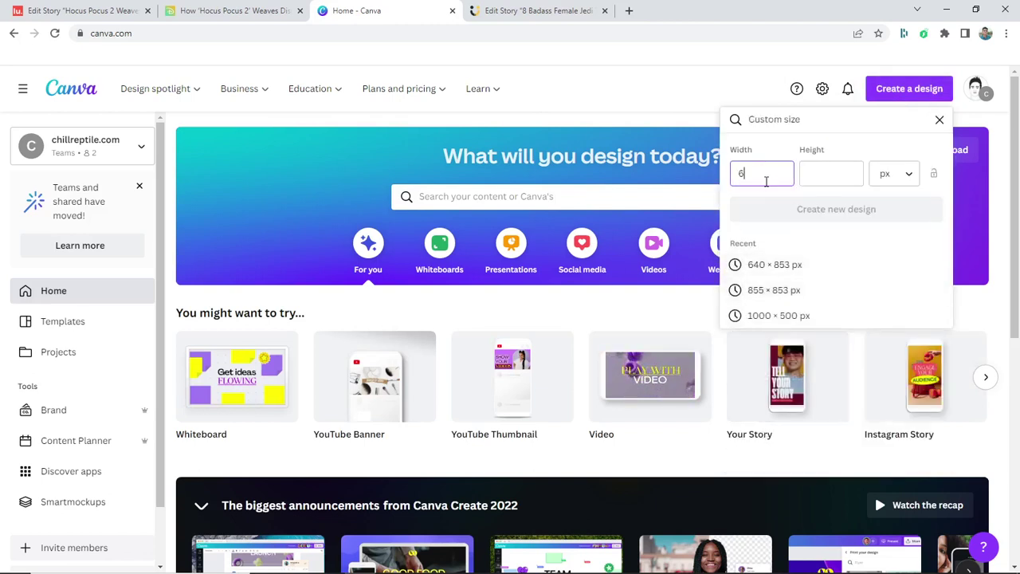
pyautogui.click(843, 177)
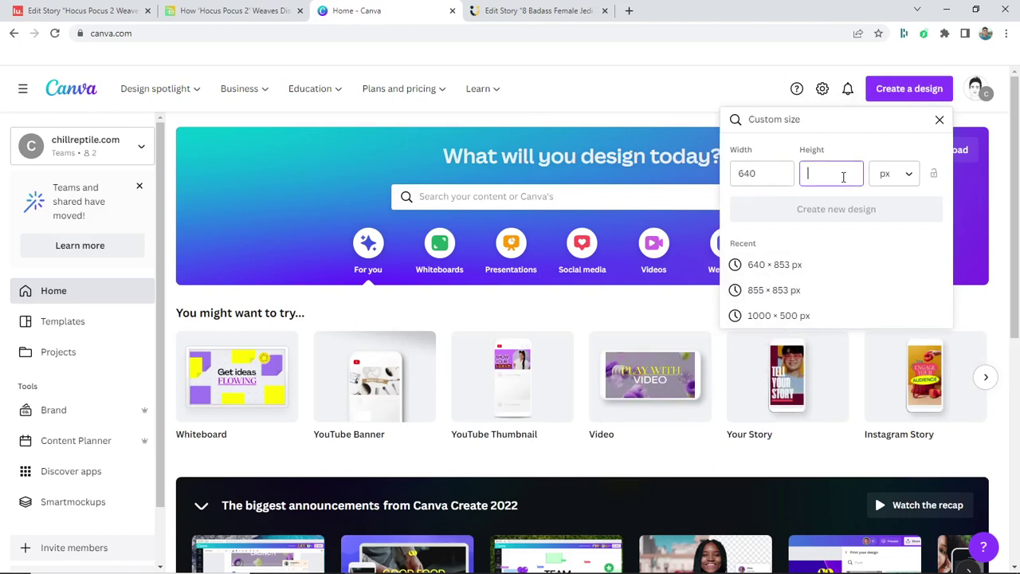
pyautogui.write('853')
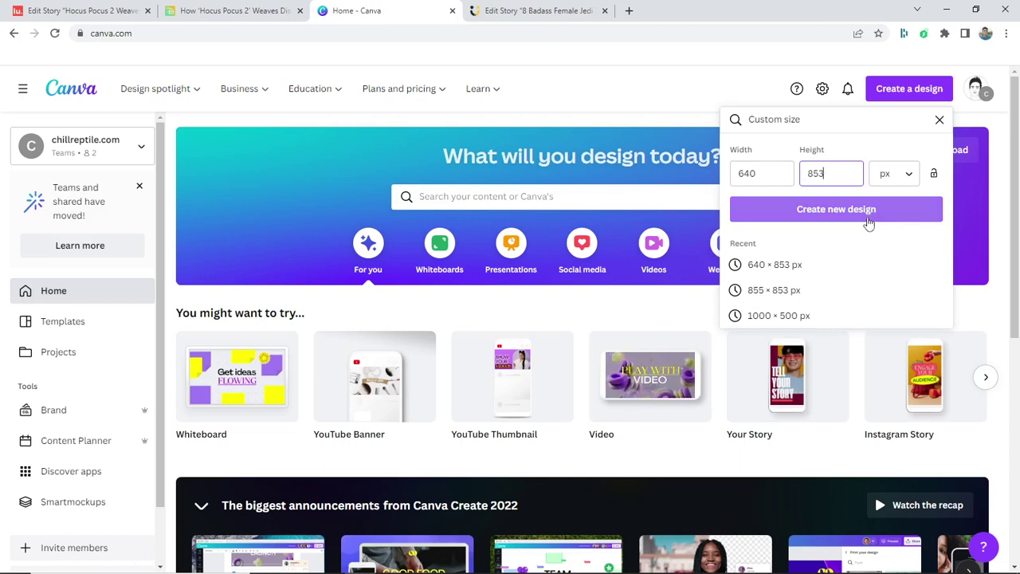
pyautogui.click(868, 223)
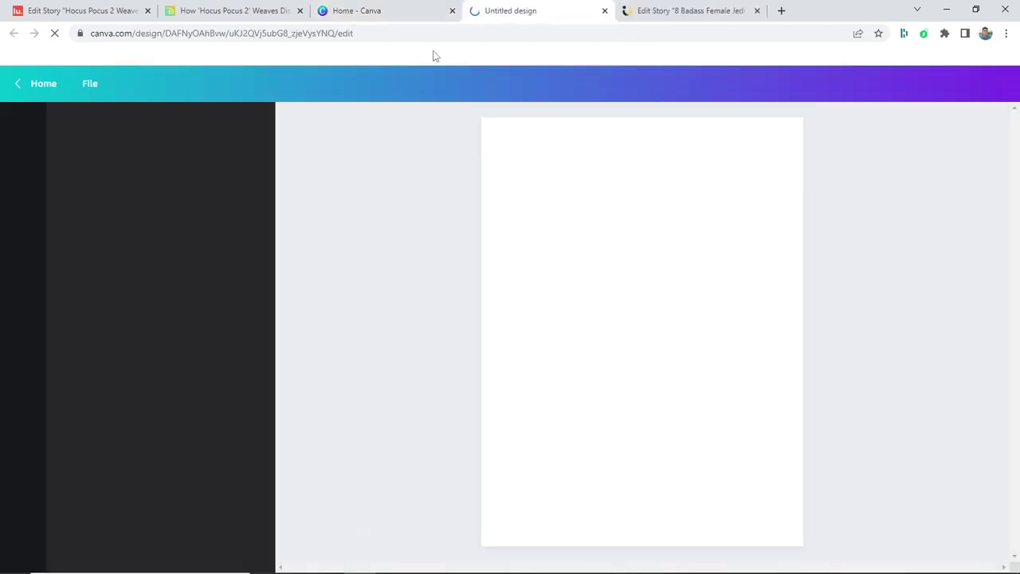
# Search Google Images for "hocus pocus 2" in a new browser tab
pyautogui.click(213, 8)
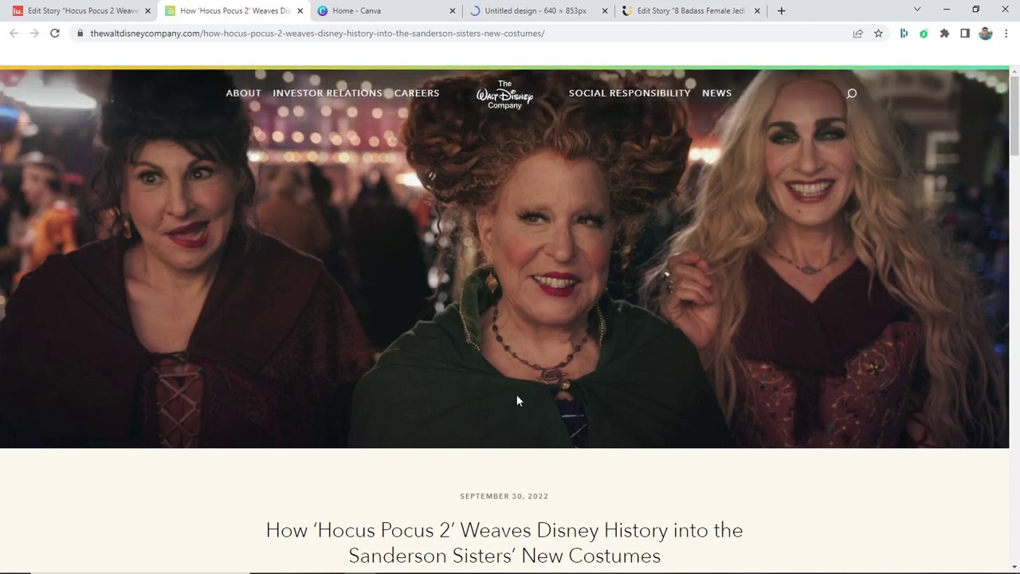
pyautogui.click(782, 11)
pyautogui.write('hoc')
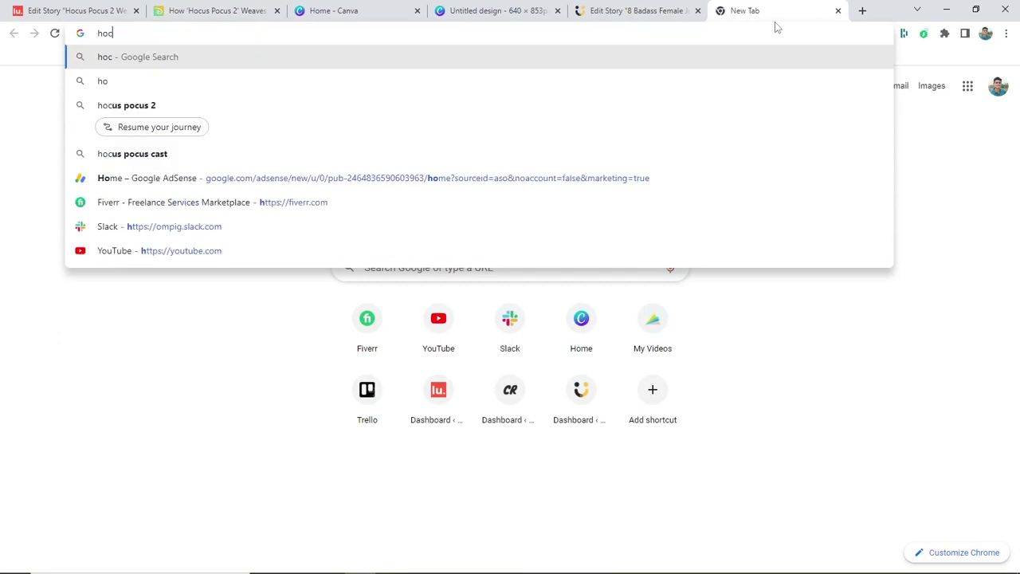
pyautogui.write('us pocus 2')
pyautogui.press('Return')
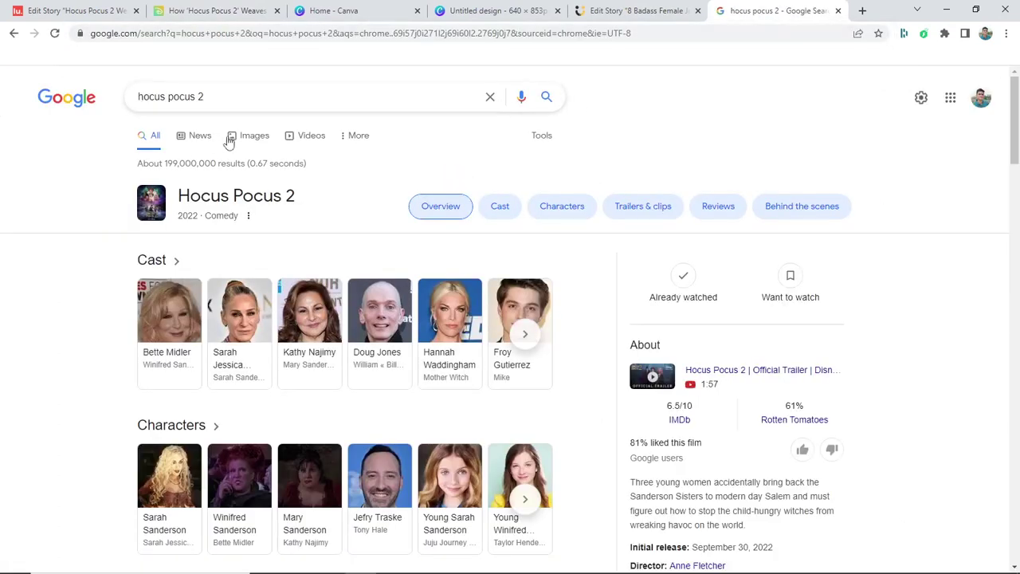
pyautogui.click(244, 135)
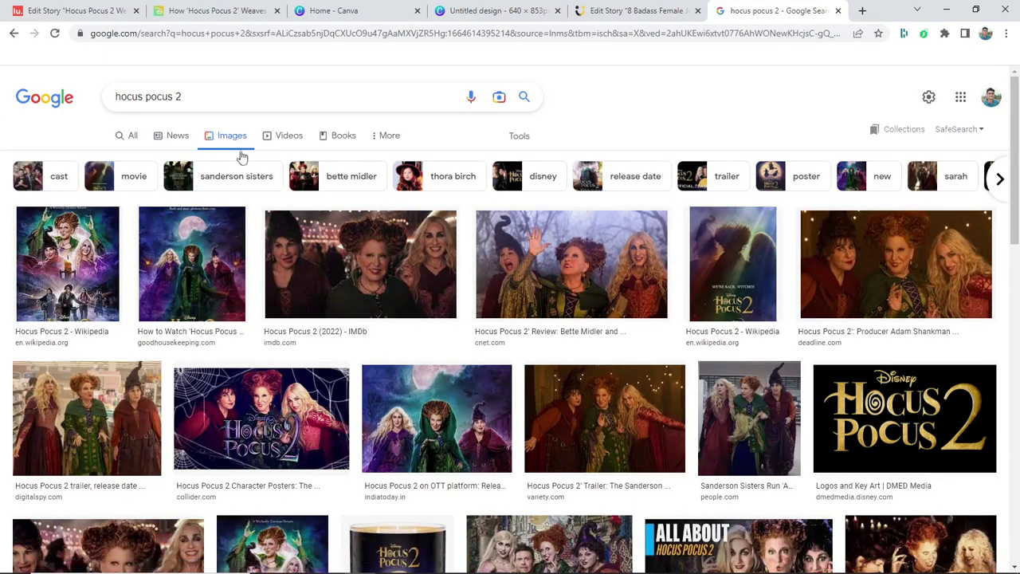
# Copy the Good Housekeeping Hocus Pocus 2 poster image and paste it into the blank Canva design
pyautogui.click(209, 307)
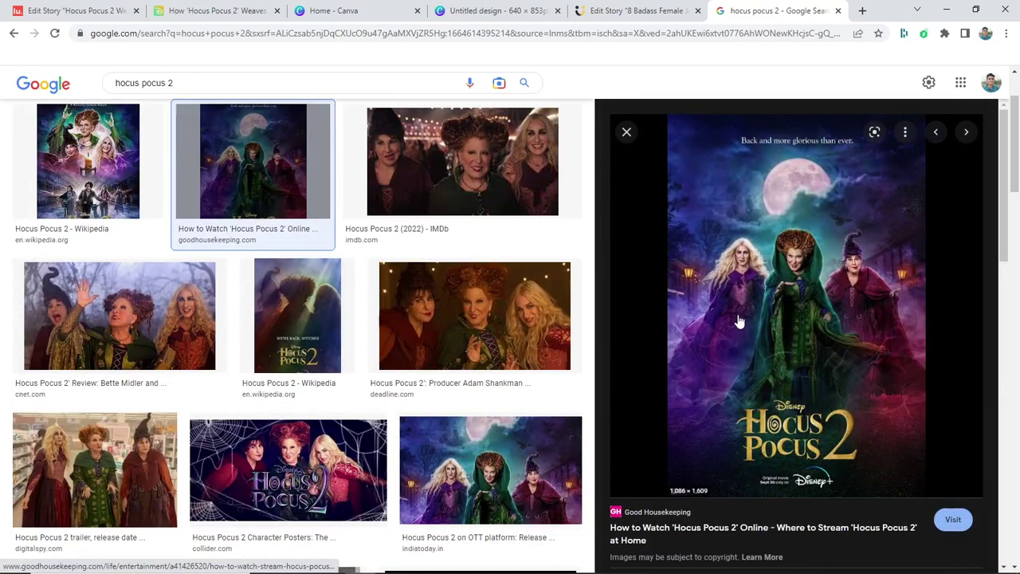
pyautogui.rightClick(821, 294)
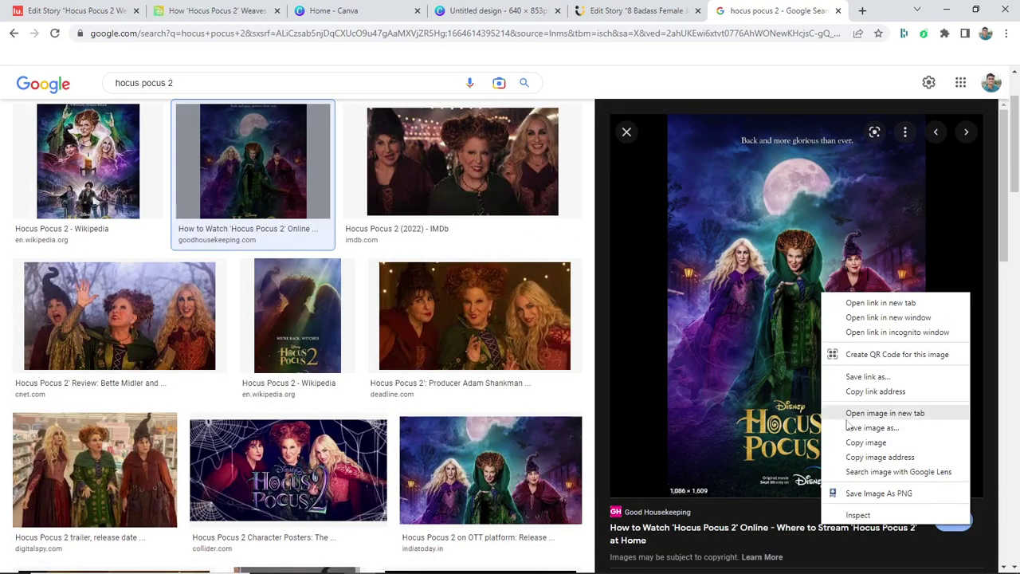
pyautogui.click(864, 443)
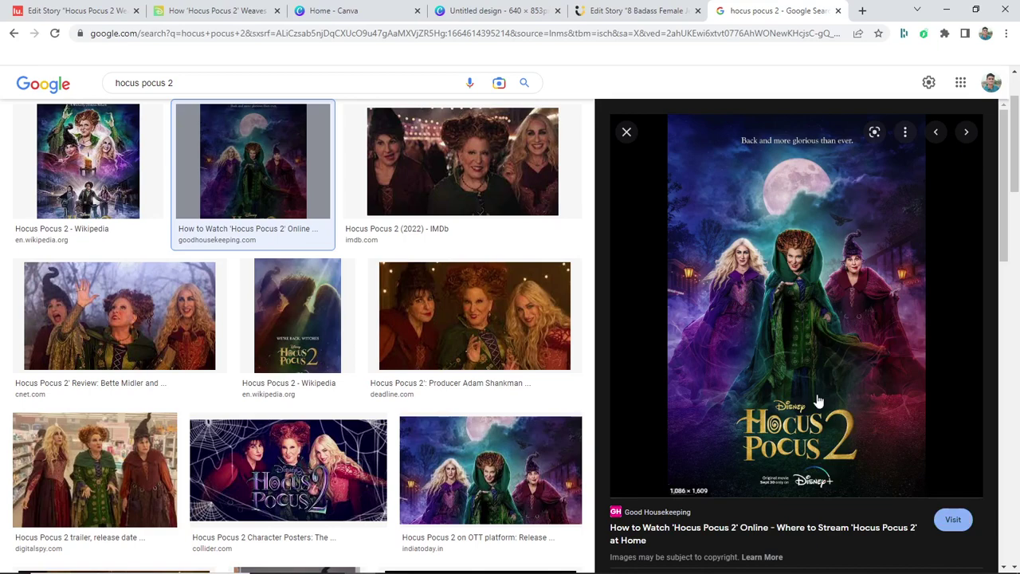
pyautogui.click(526, 9)
pyautogui.click(674, 278)
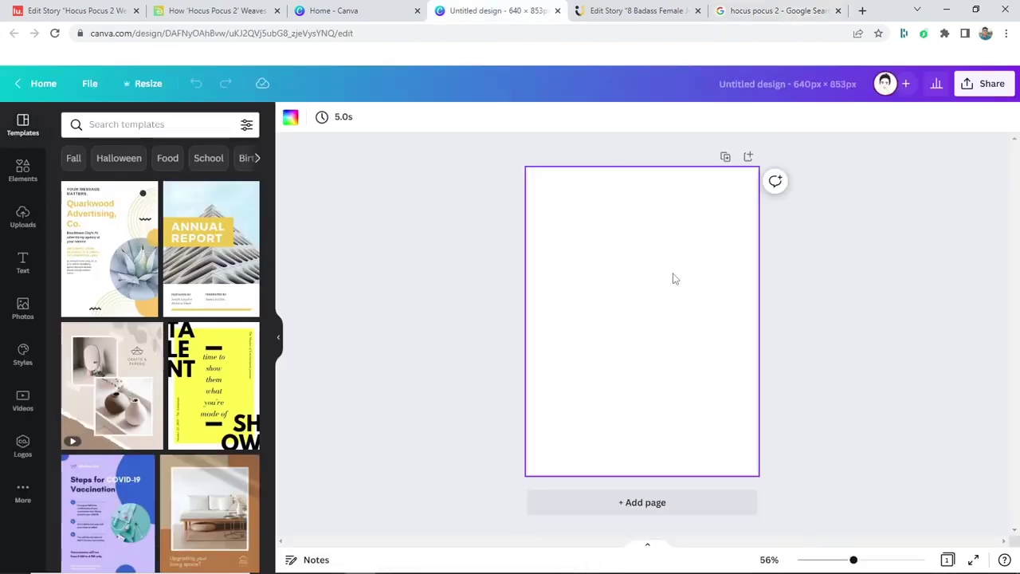
pyautogui.hotkey('ctrl', 'v')
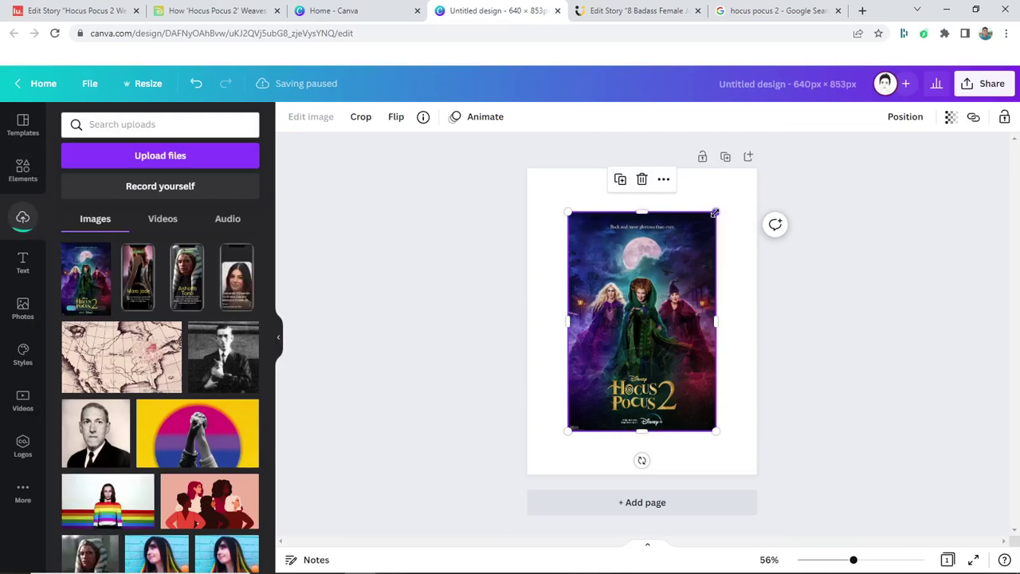
# Enlarge the pasted poster to fill the whole page and adjust its position within it
pyautogui.moveTo(715, 213); pyautogui.dragTo(826, 125)
pyautogui.moveTo(716, 269); pyautogui.dragTo(679, 314)
pyautogui.click(873, 269)
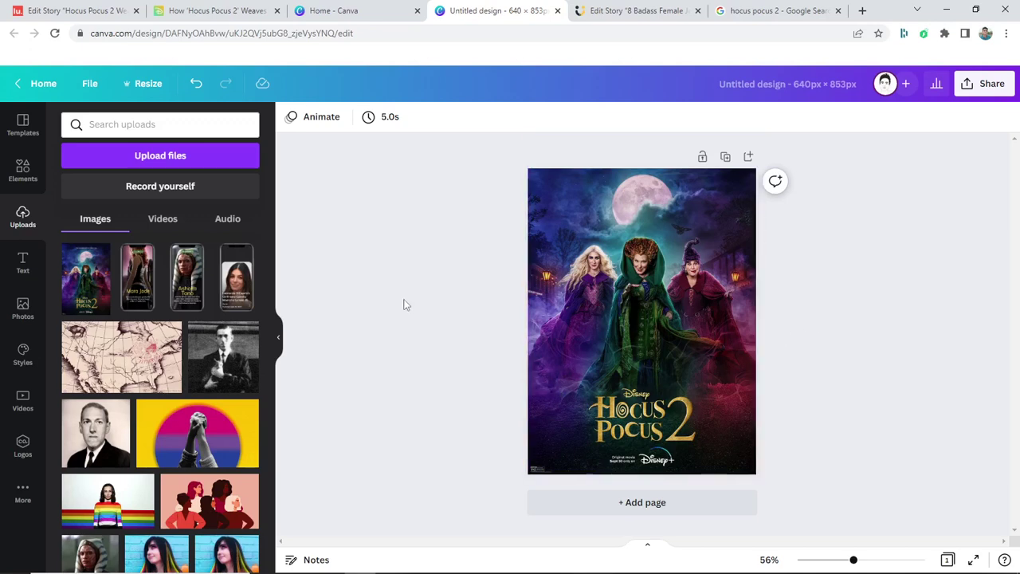
# Add a square shape over the poster and stretch it to cover the full 640 × 853 page
pyautogui.click(22, 170)
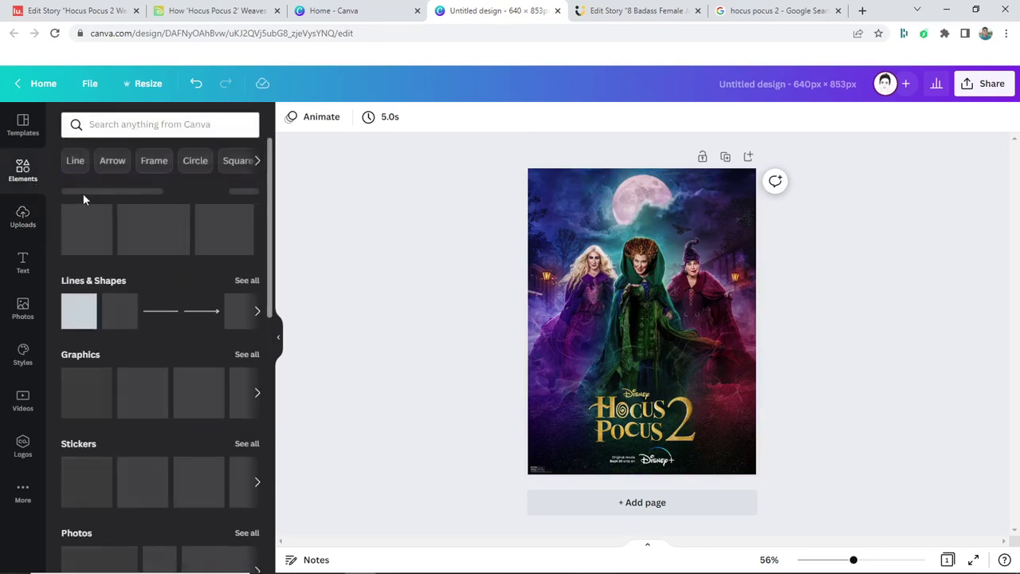
pyautogui.click(68, 319)
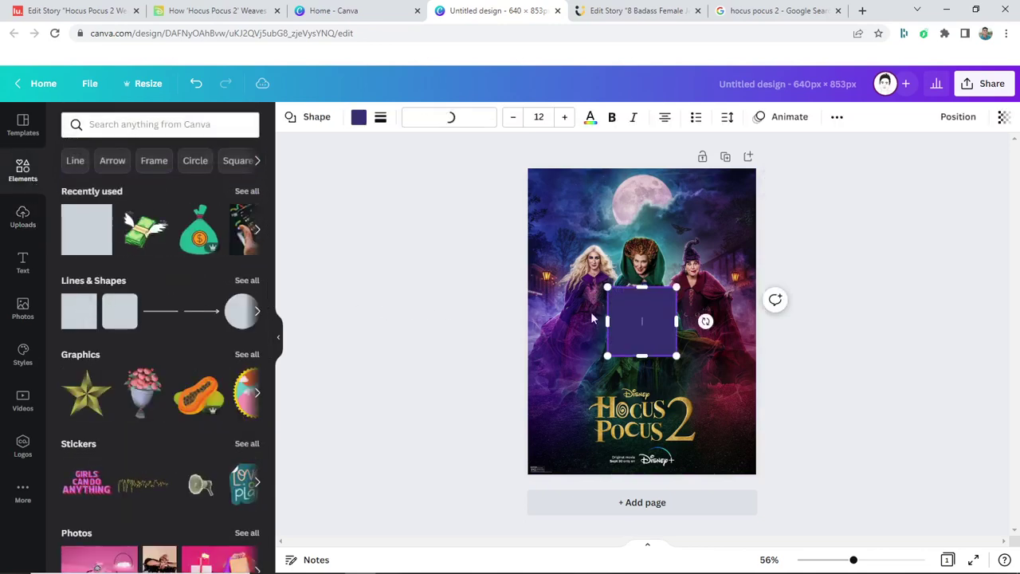
pyautogui.click(899, 356)
pyautogui.moveTo(637, 341); pyautogui.dragTo(758, 474)
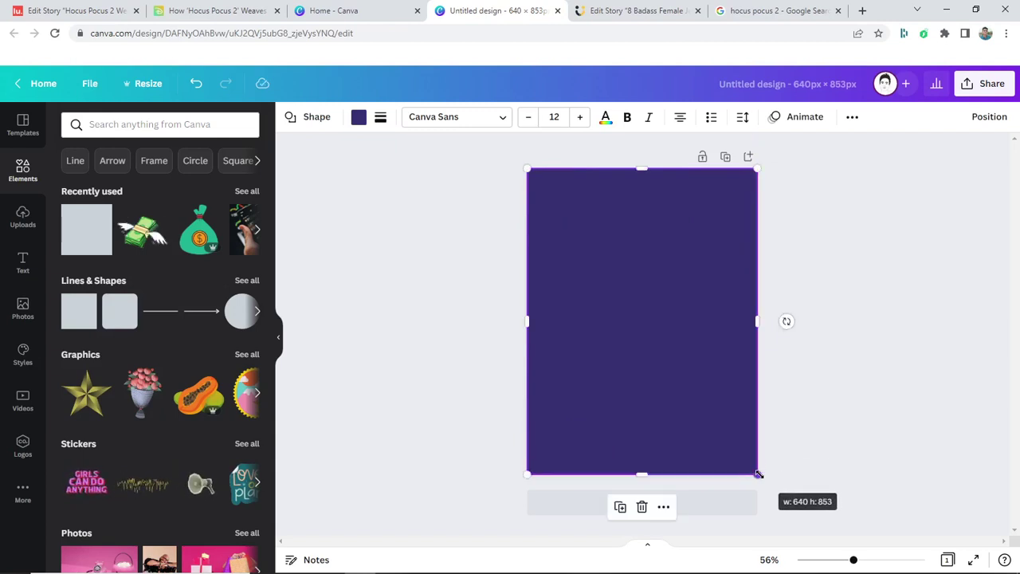
pyautogui.click(830, 435)
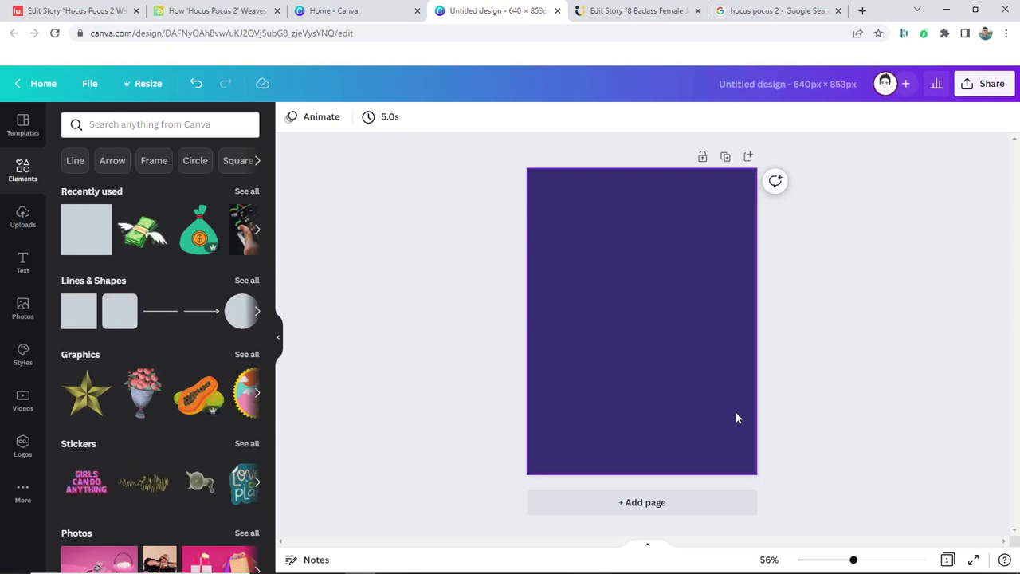
# Lower the opacity of the dark purple rectangle so it becomes a semi-transparent overlay on the poster
pyautogui.click(625, 353)
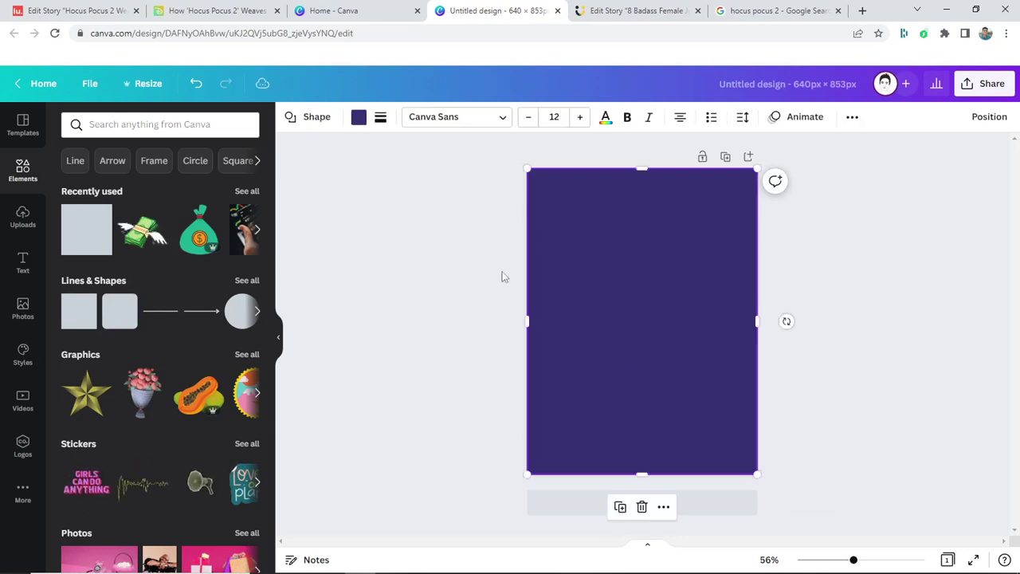
pyautogui.click(850, 126)
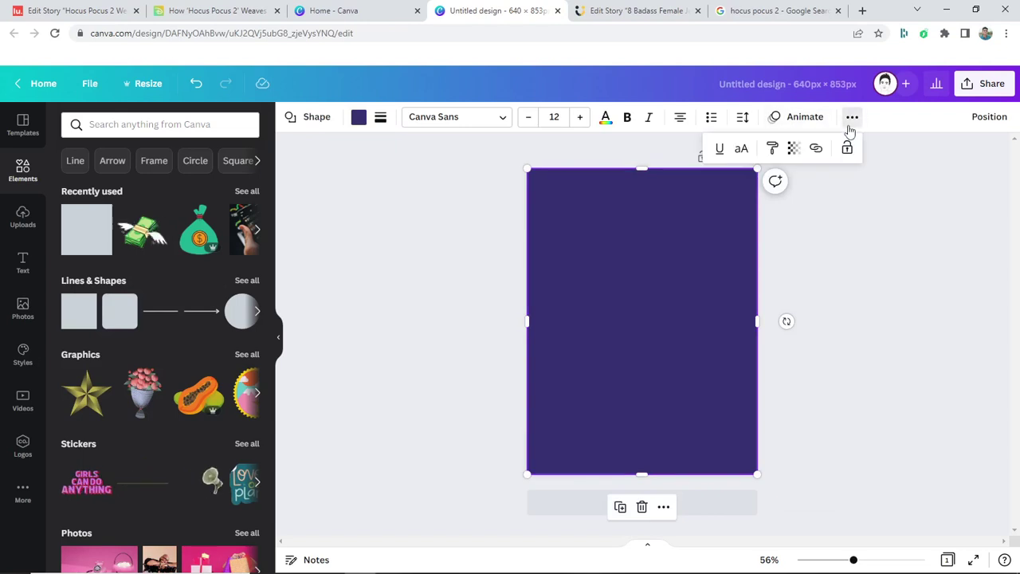
pyautogui.click(794, 148)
pyautogui.moveTo(786, 199); pyautogui.dragTo(748, 229)
pyautogui.click(918, 232)
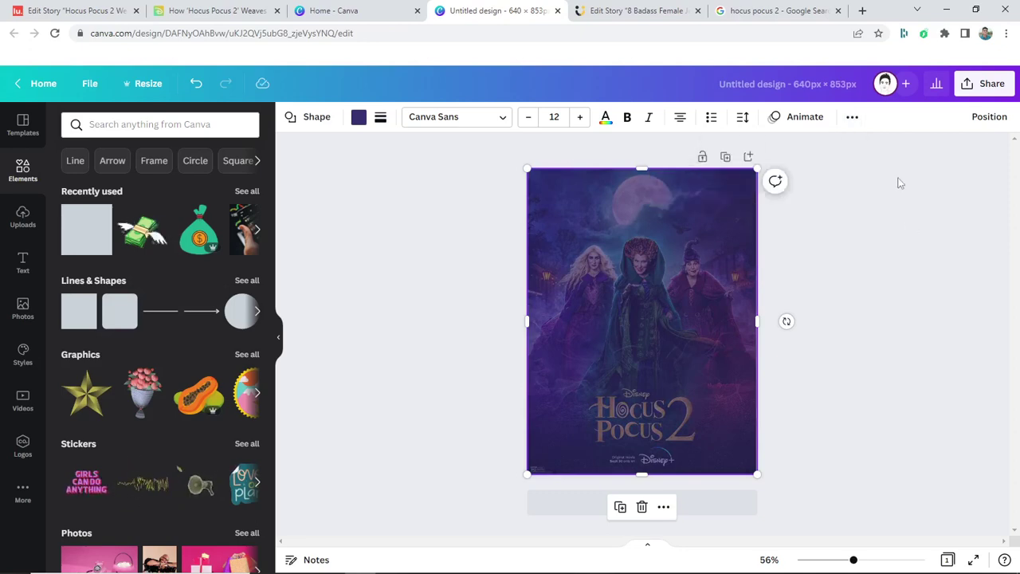
pyautogui.click(885, 259)
# Try shrinking the overlay to about 338 px high over the poster's lower part, and stretch it back over the full page
pyautogui.click(986, 83)
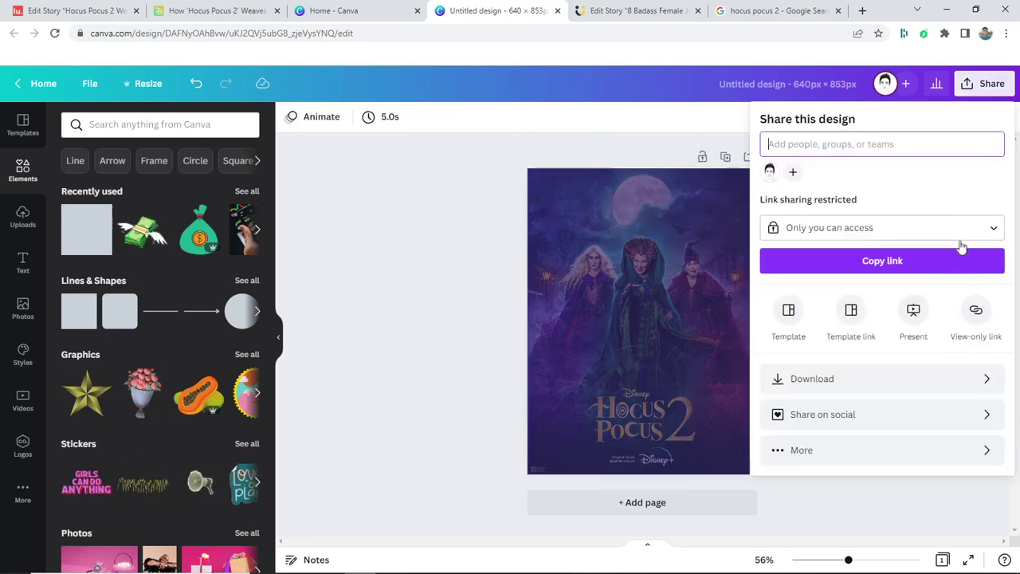
pyautogui.click(505, 237)
pyautogui.click(645, 202)
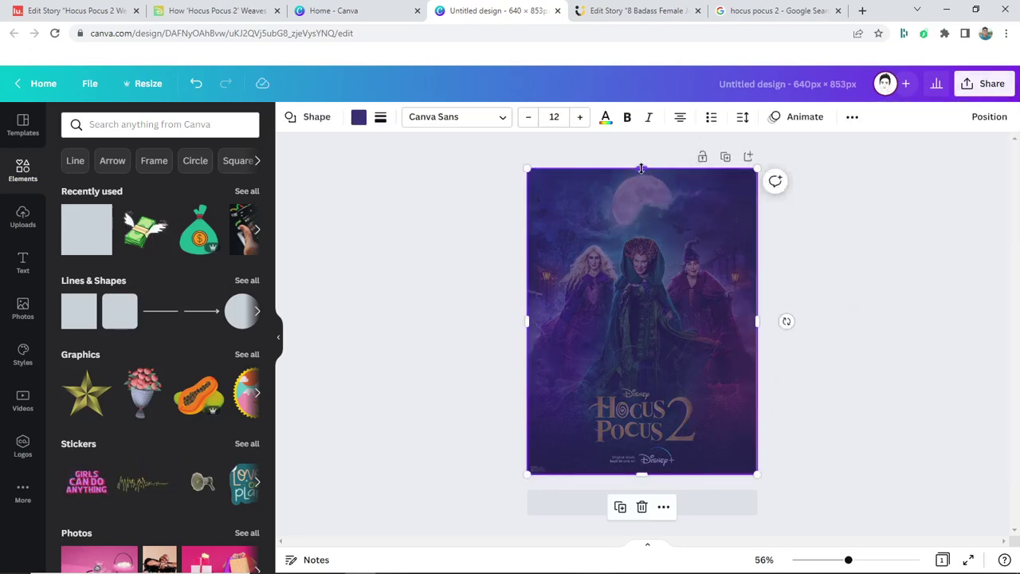
pyautogui.moveTo(641, 168); pyautogui.dragTo(665, 353)
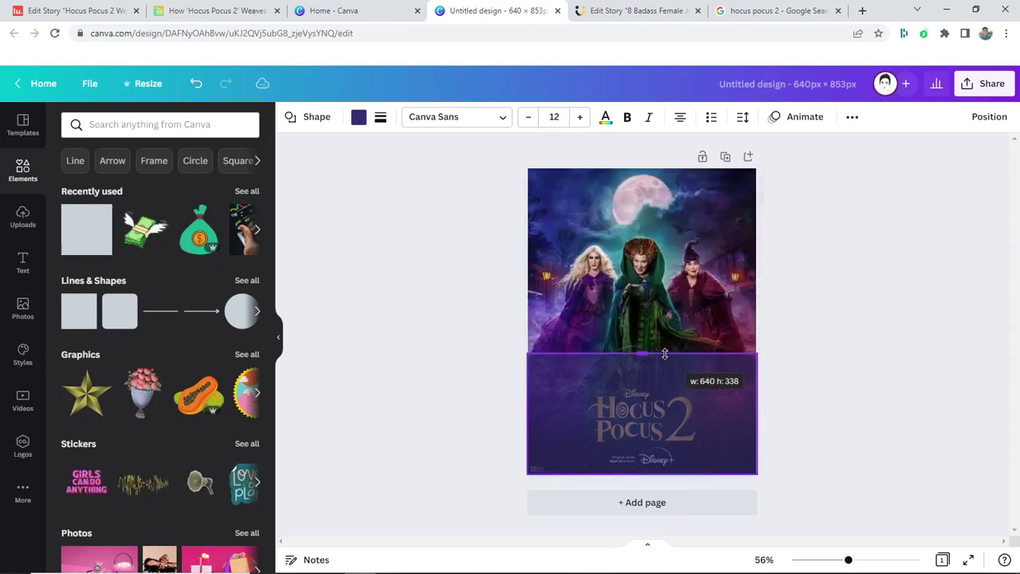
pyautogui.click(990, 376)
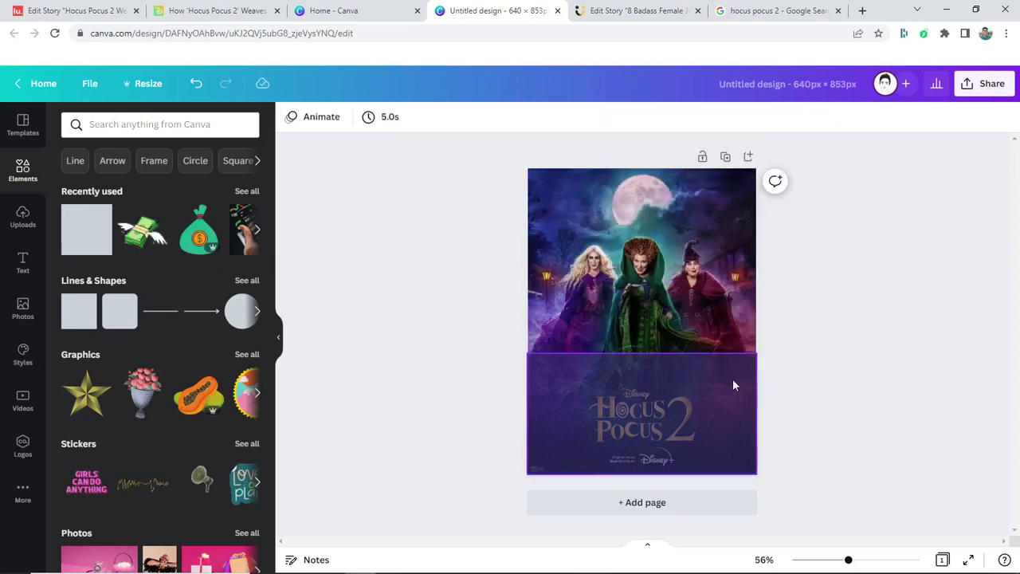
pyautogui.click(647, 368)
pyautogui.moveTo(637, 353); pyautogui.dragTo(802, 203)
pyautogui.click(802, 203)
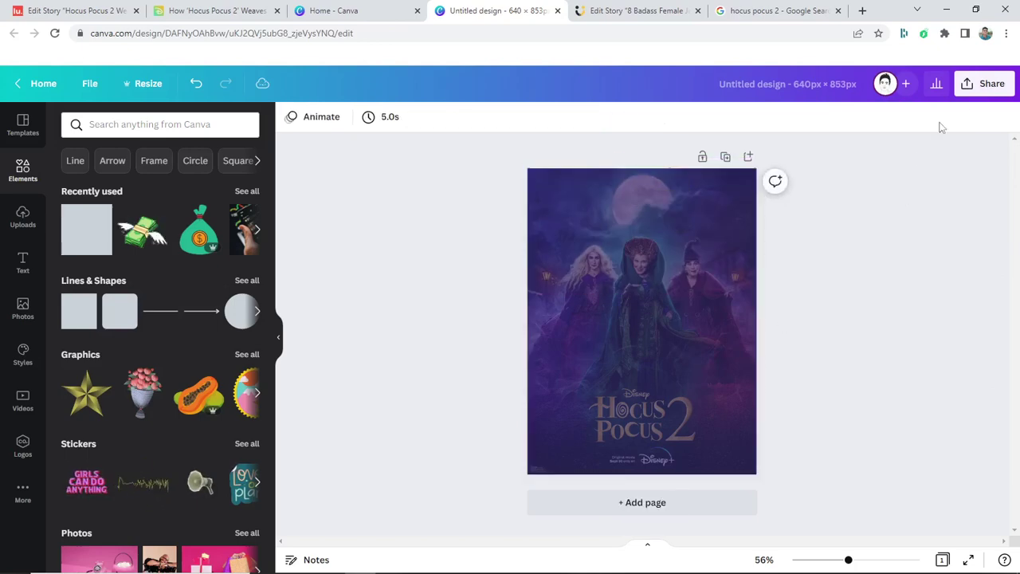
# Download the finished design as a PNG at its original size
pyautogui.click(984, 83)
pyautogui.click(835, 378)
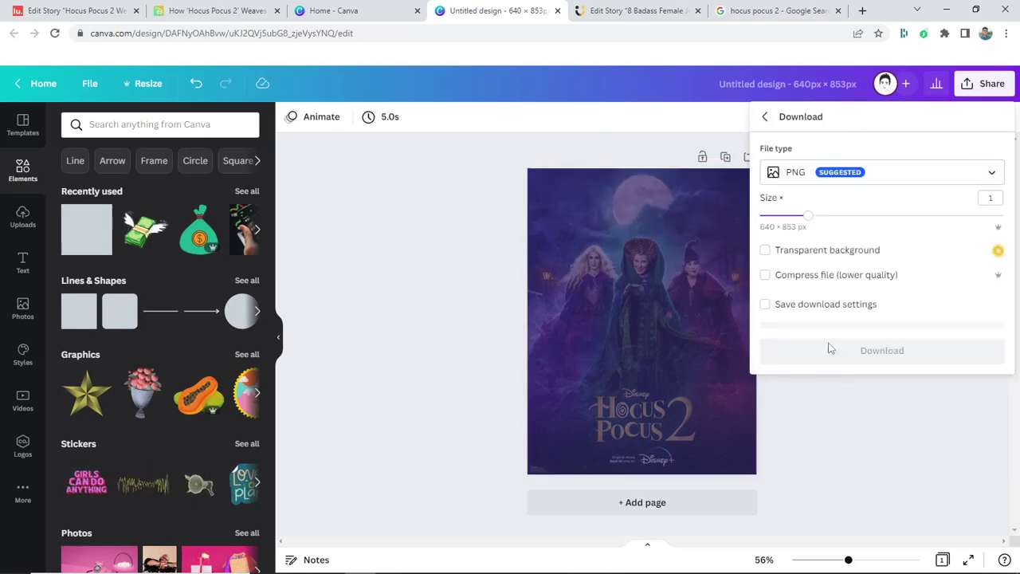
pyautogui.click(847, 359)
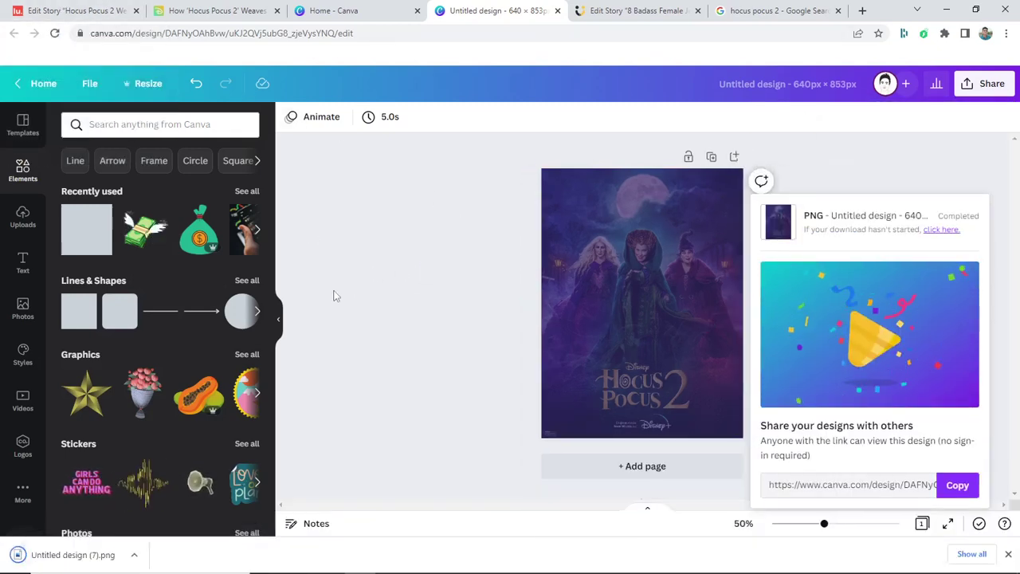
# Switch to the WordPress story editor and upload Untitled design (7).png to the media library for the story's poster image
pyautogui.click(76, 10)
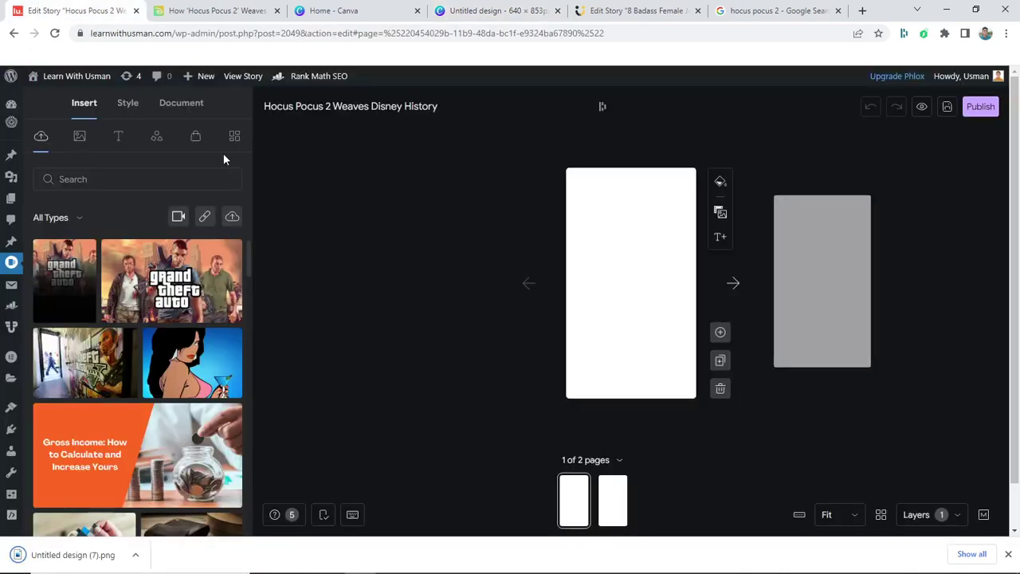
pyautogui.click(182, 108)
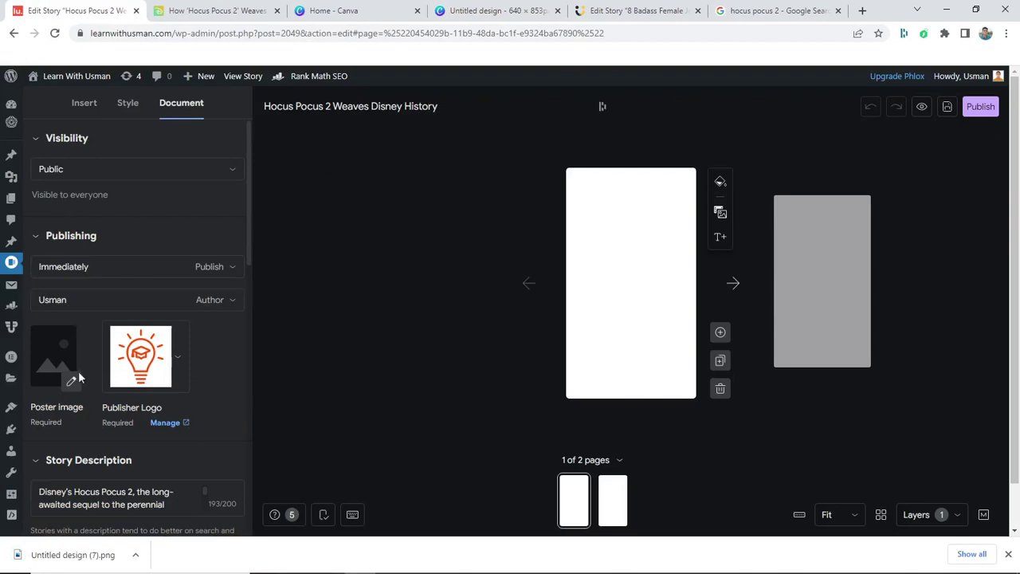
pyautogui.scroll(-1, 72, 374)
pyautogui.click(71, 319)
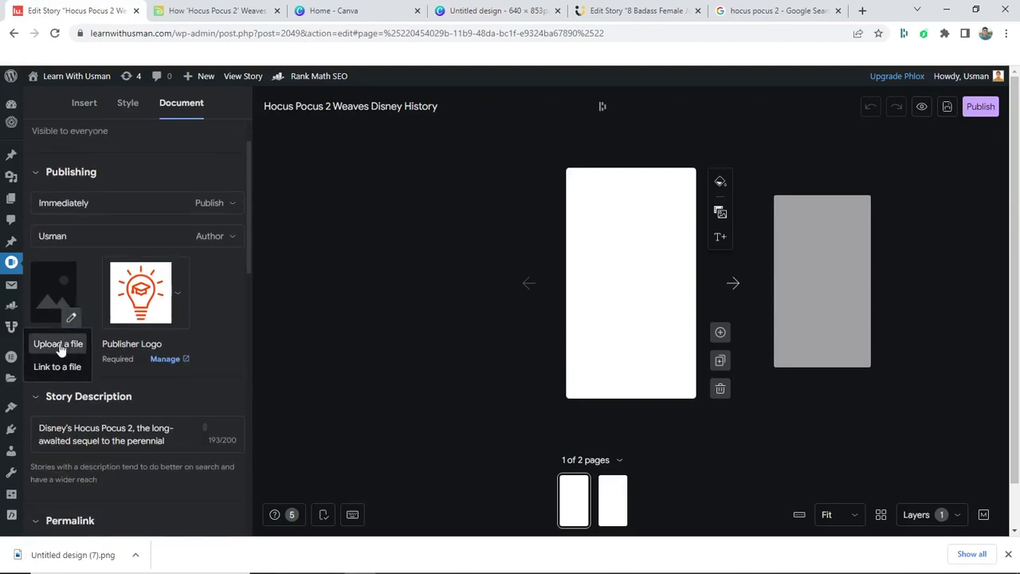
pyautogui.click(60, 346)
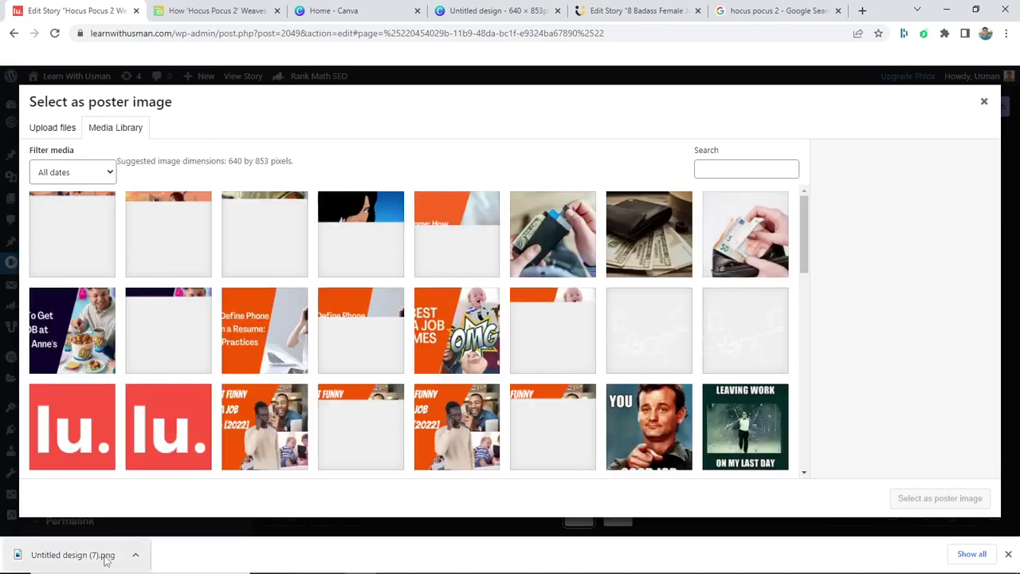
pyautogui.moveTo(72, 554); pyautogui.dragTo(379, 277)
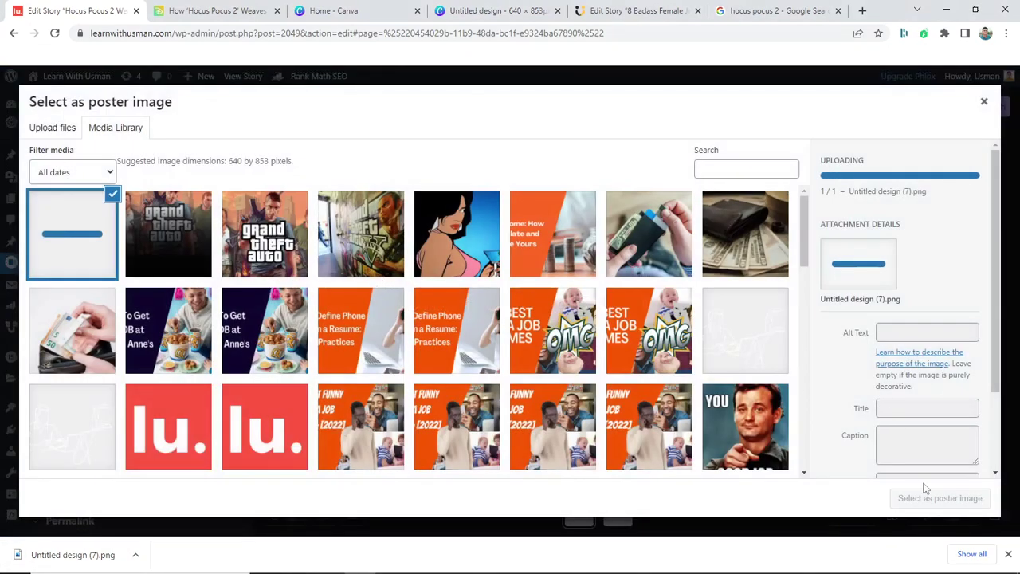
pyautogui.click(1009, 554)
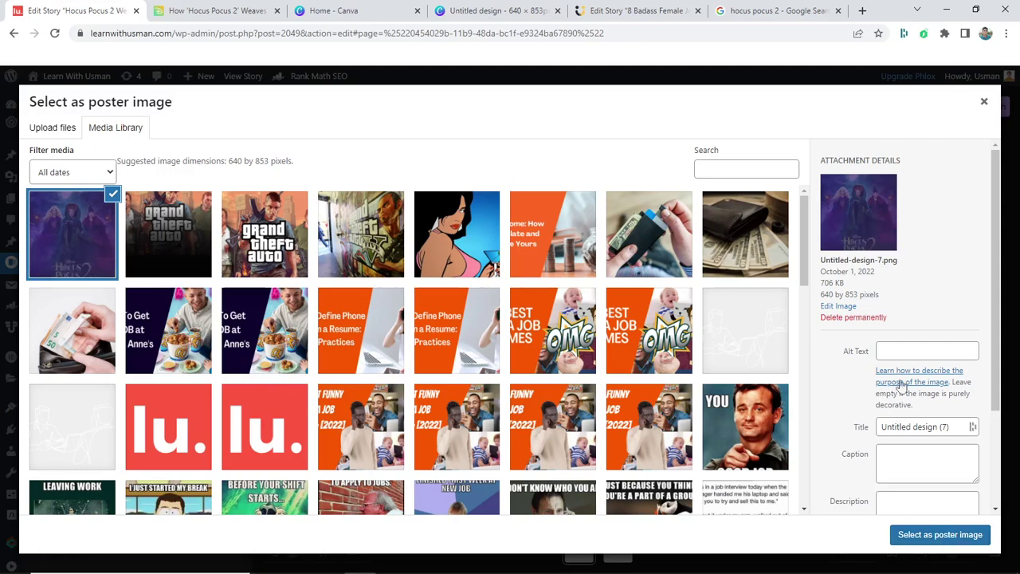
# Enter "hocus pocus 2" as the alt text, title and description of the uploaded image
pyautogui.click(921, 351)
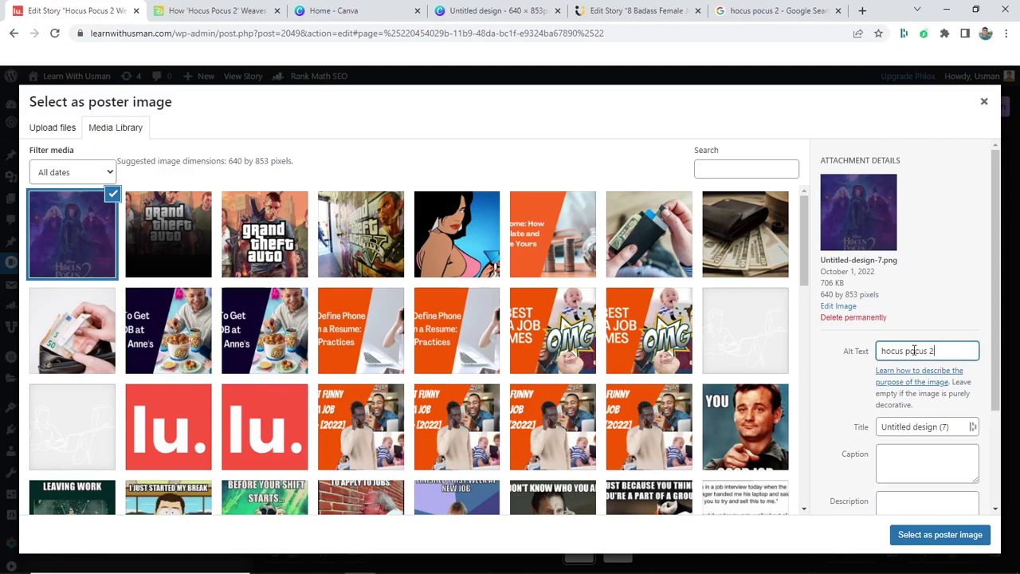
pyautogui.scroll(-1, 922, 383)
pyautogui.doubleClick(929, 367)
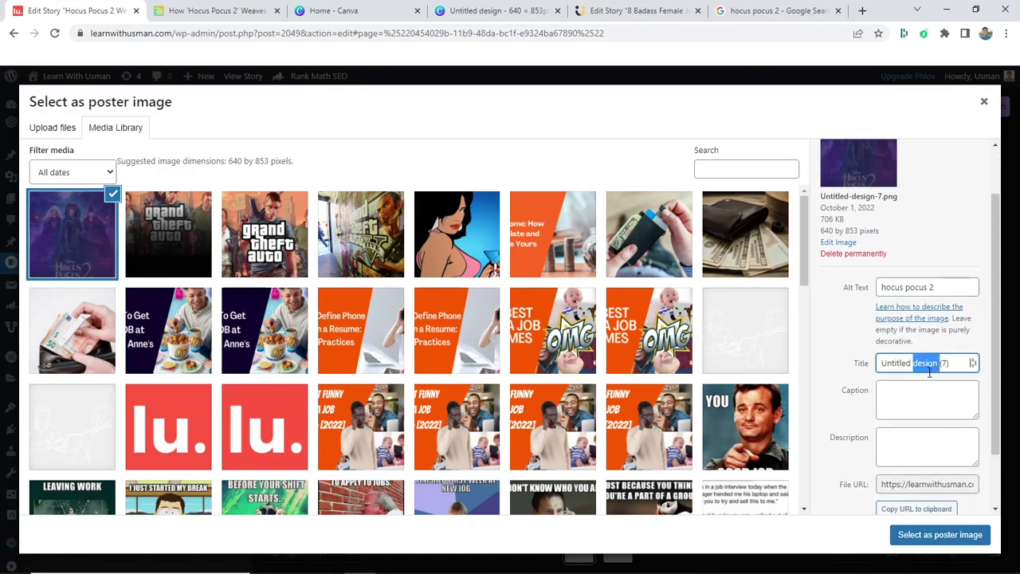
pyautogui.write('a')
pyautogui.tripleClick(929, 373)
pyautogui.write('hocus pocus 2')
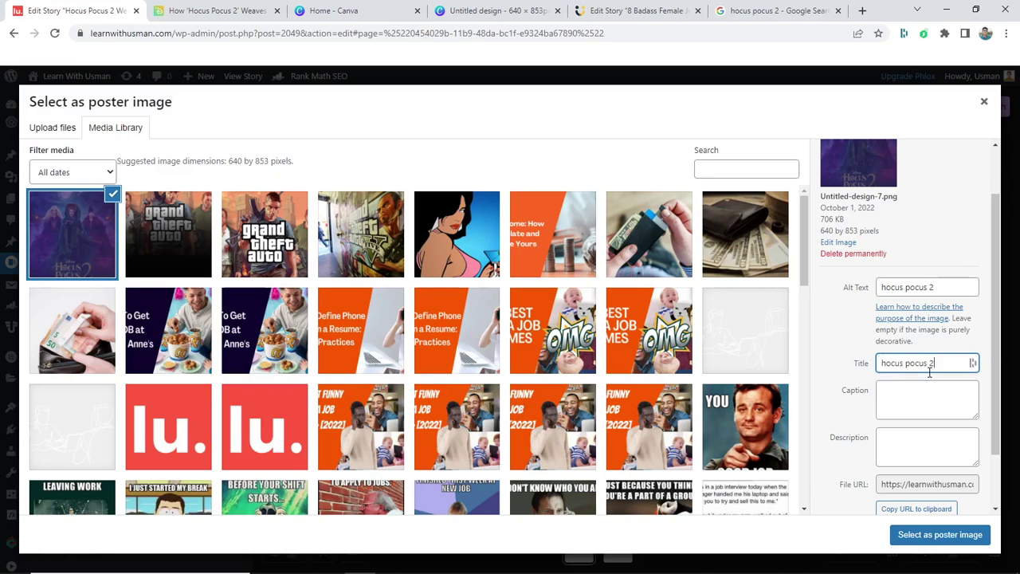
pyautogui.tripleClick(929, 372)
pyautogui.hotkey('ctrl', 'c')
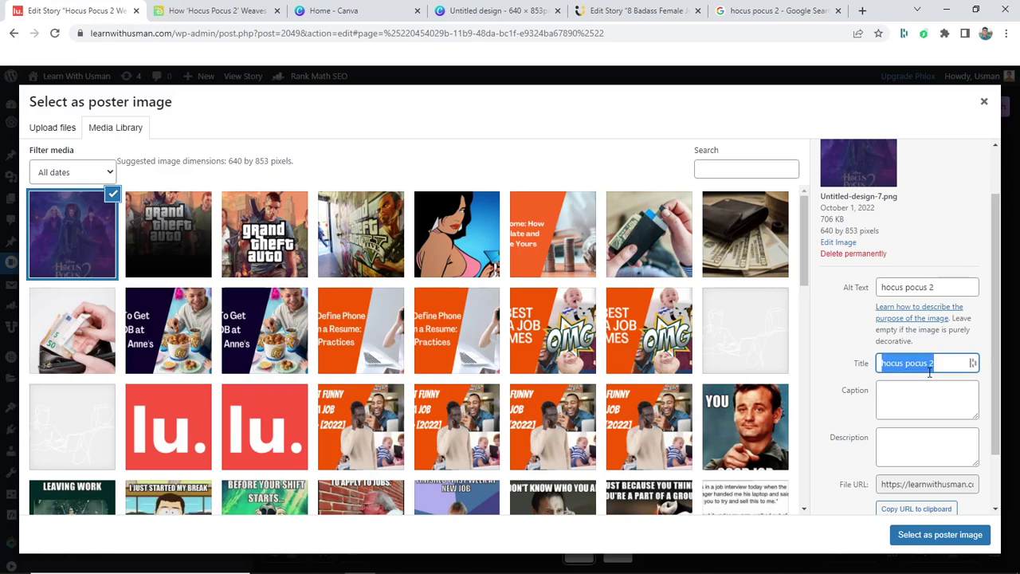
pyautogui.click(928, 431)
pyautogui.hotkey('ctrl', 'v')
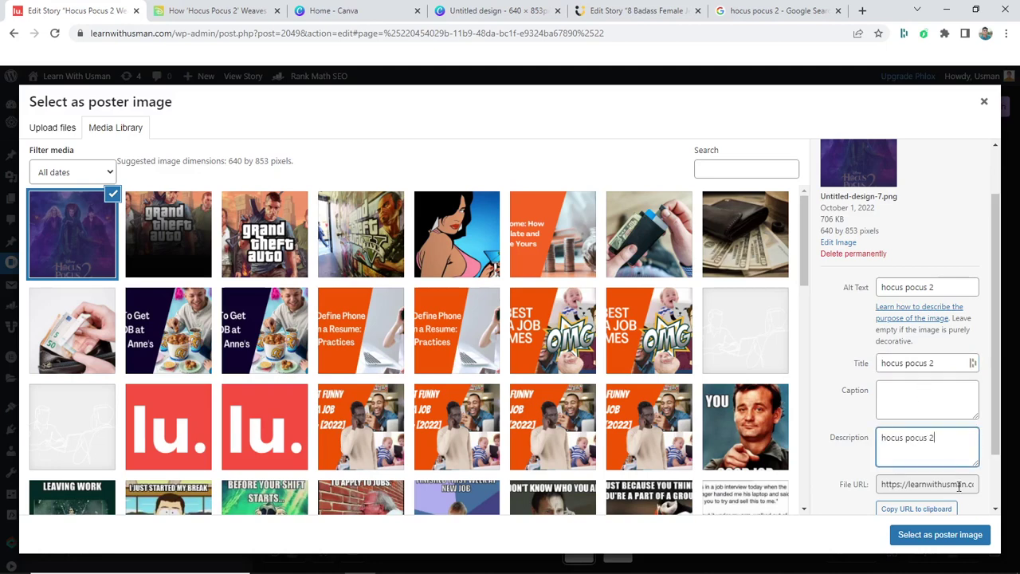
# Use the uploaded image as the story's poster and save the story as a draft
pyautogui.click(980, 535)
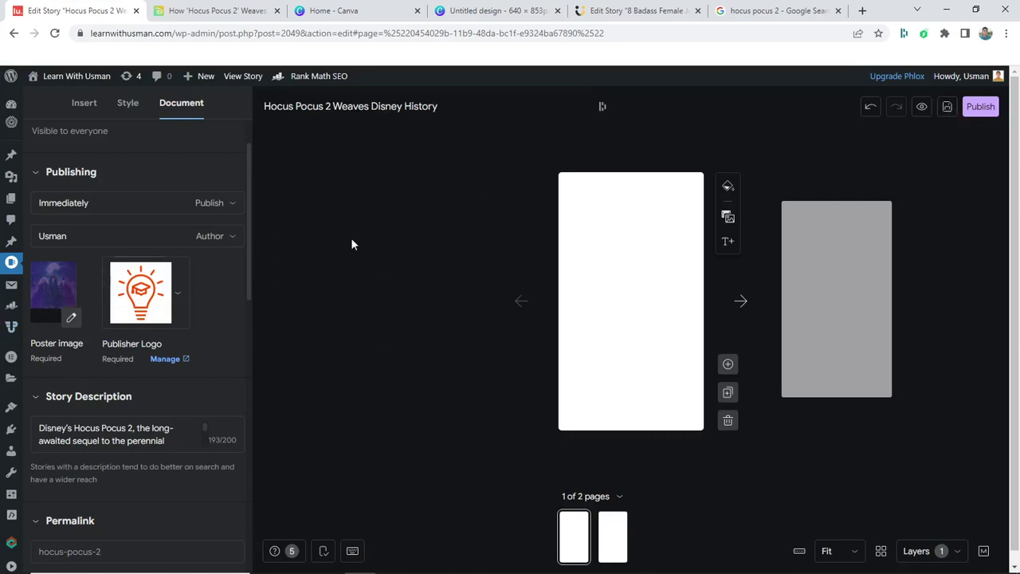
pyautogui.click(947, 108)
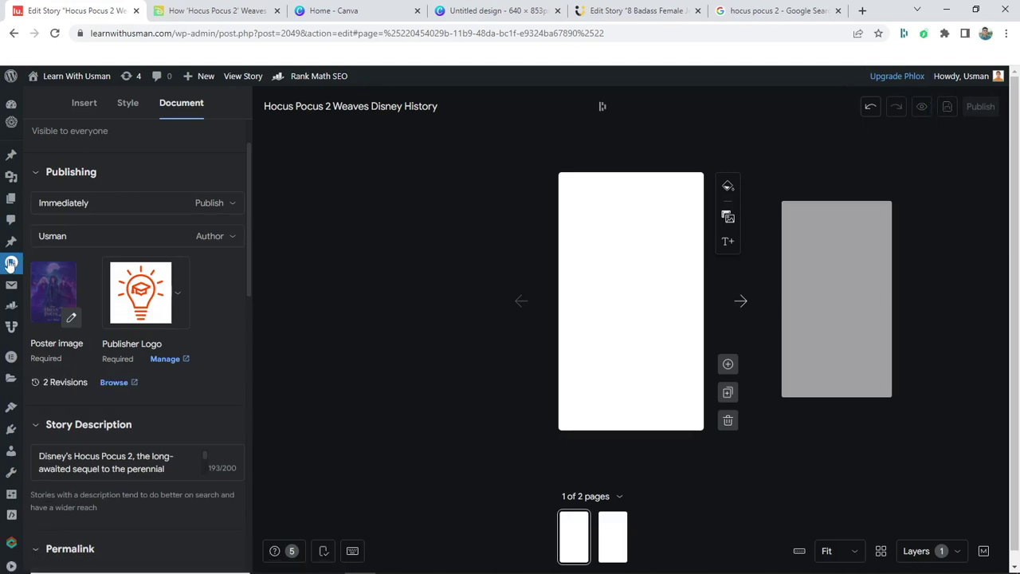
pyautogui.moveTo(11, 263)
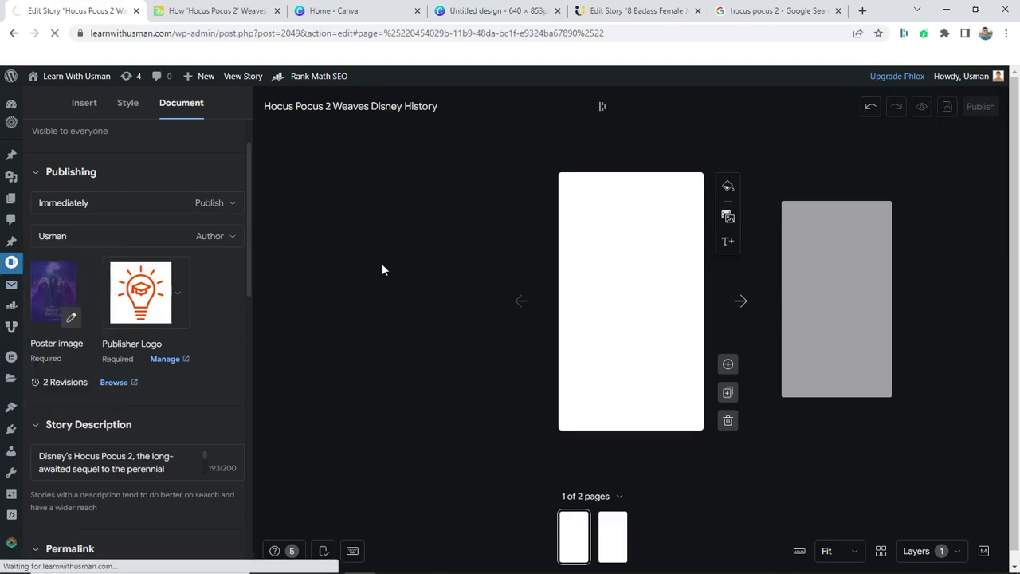